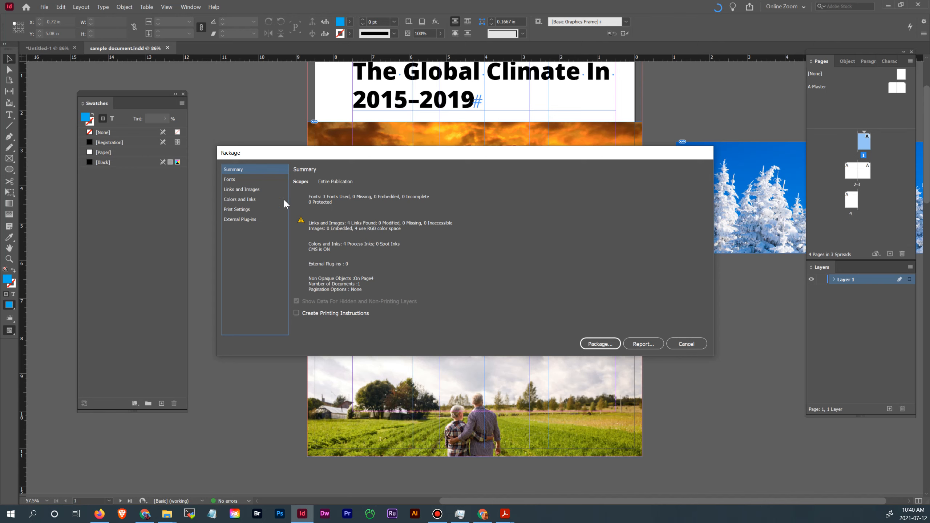
- Review the document's fonts, linked images, and colors and inks in the package summary
left_click(232, 180)
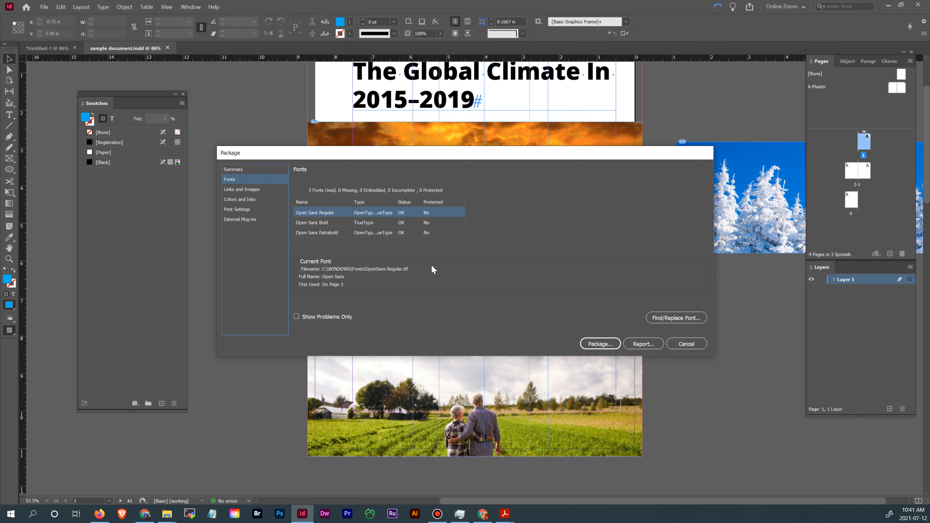
left_click(237, 190)
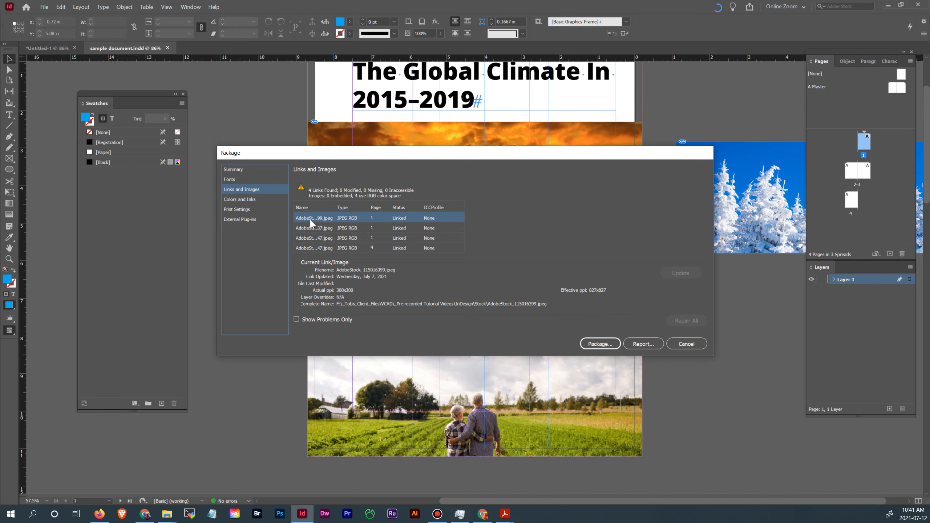
left_click(248, 200)
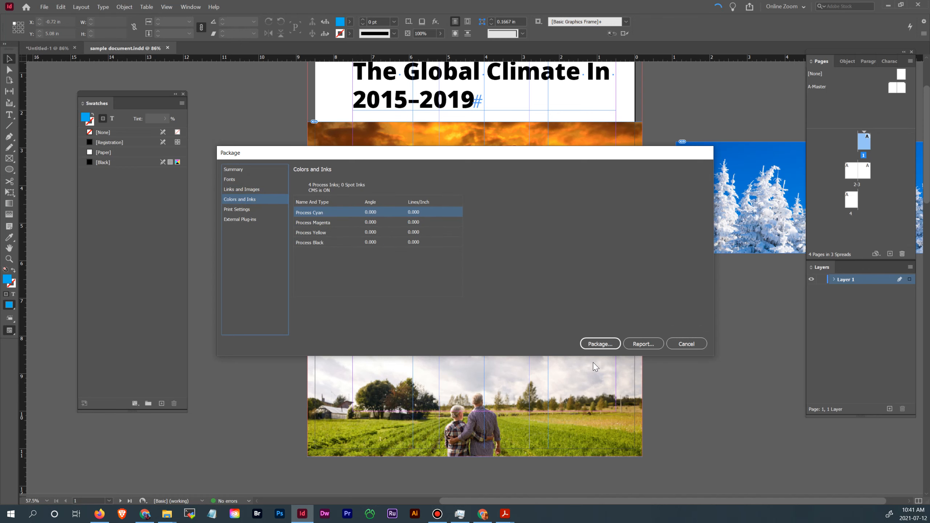
- Package the publication with its fonts and linked graphics into a folder named "cover concept rev1" inside the InDesign folder
left_click(601, 345)
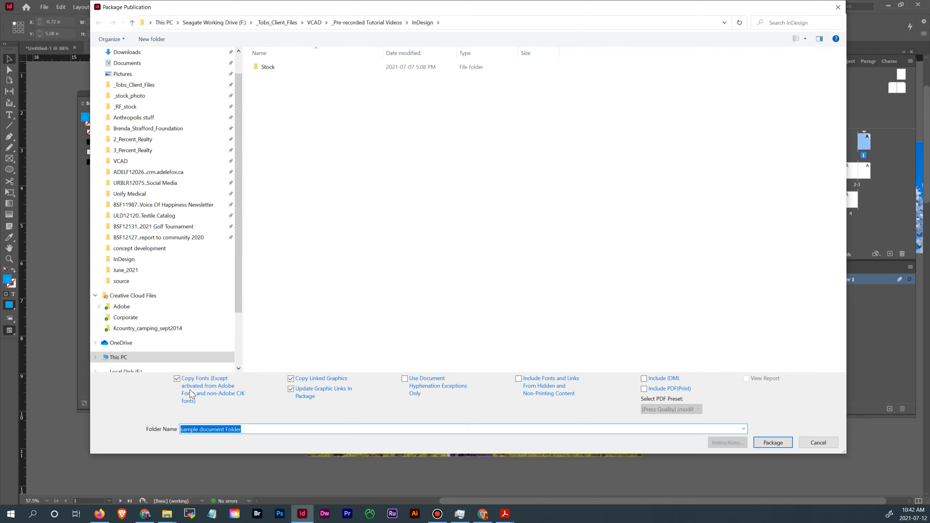
left_click(208, 429)
left_click_drag(255, 429, 161, 424)
left_click(242, 430)
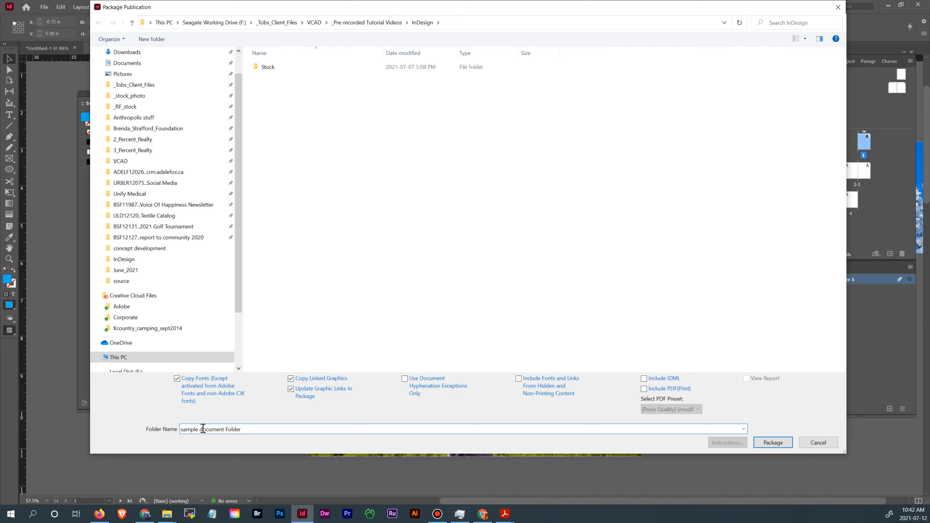
left_click_drag(224, 430, 282, 432)
key("BackSpace")
key("BackSpace")
key("BackSpace")
key("BackSpace")
key("BackSpace")
key("BackSpace")
key("BackSpace")
key("BackSpace")
key("BackSpace")
key("BackSpace")
key("BackSpace")
key("BackSpace")
key("BackSpace")
key("BackSpace")
key("BackSpace")
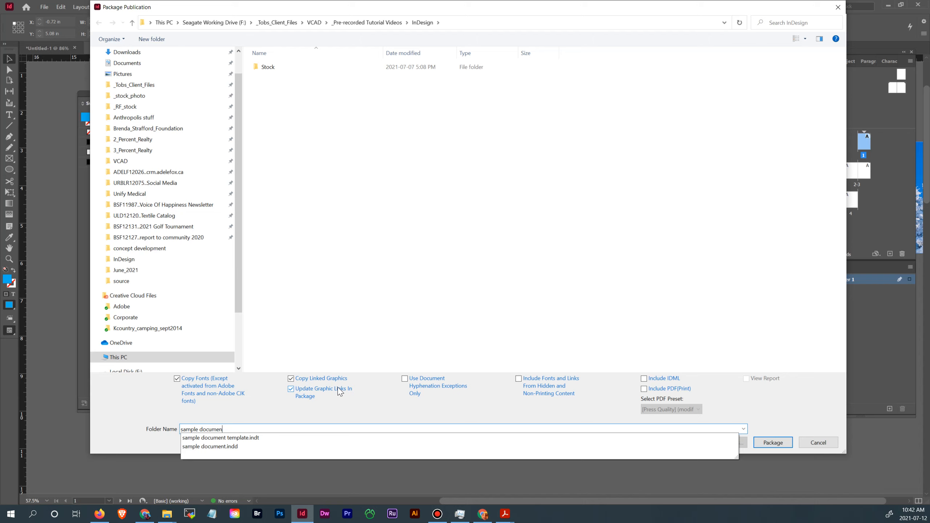
key("BackSpace")
type("c")
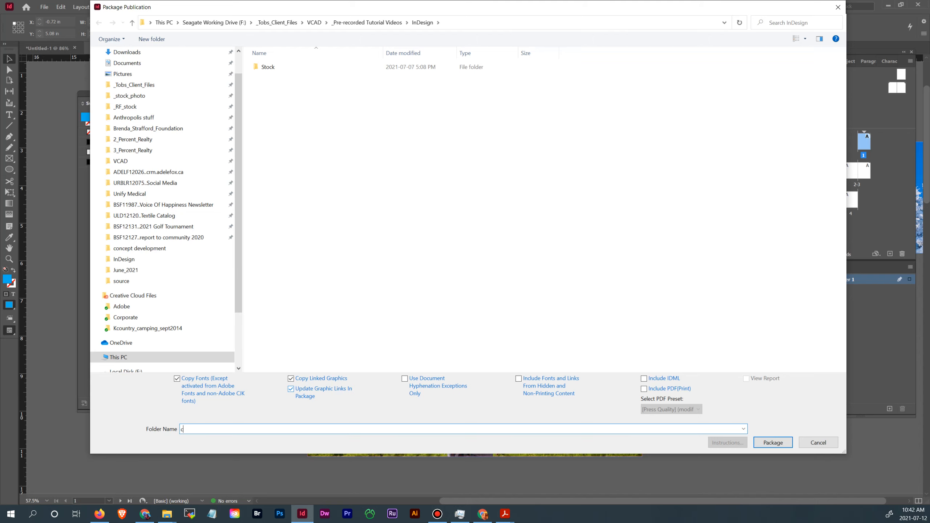
type("over0do")
key("BackSpace")
key("BackSpace")
key("BackSpace")
type("concept rev1")
left_click(773, 443)
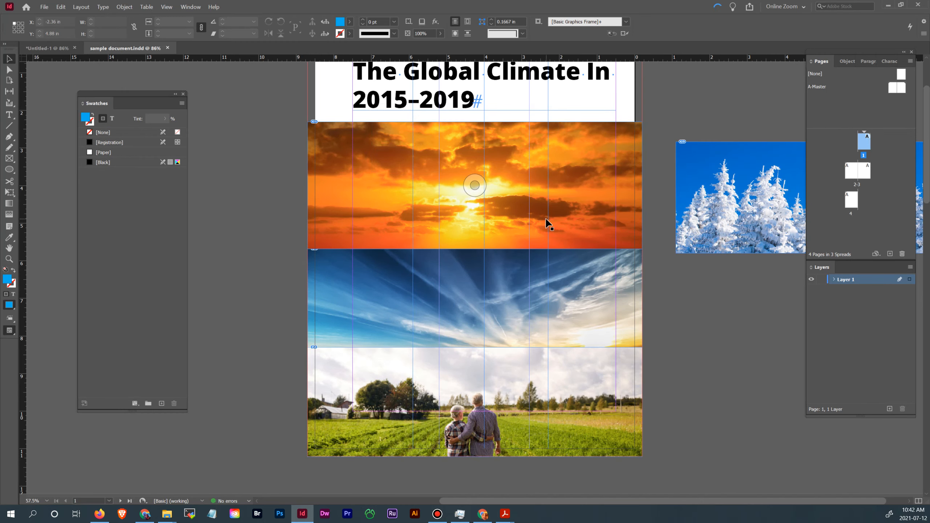
- Switch to File Explorer's InDesign folder and open the packaged cover concept rev1 folder
mouse_move(167, 514)
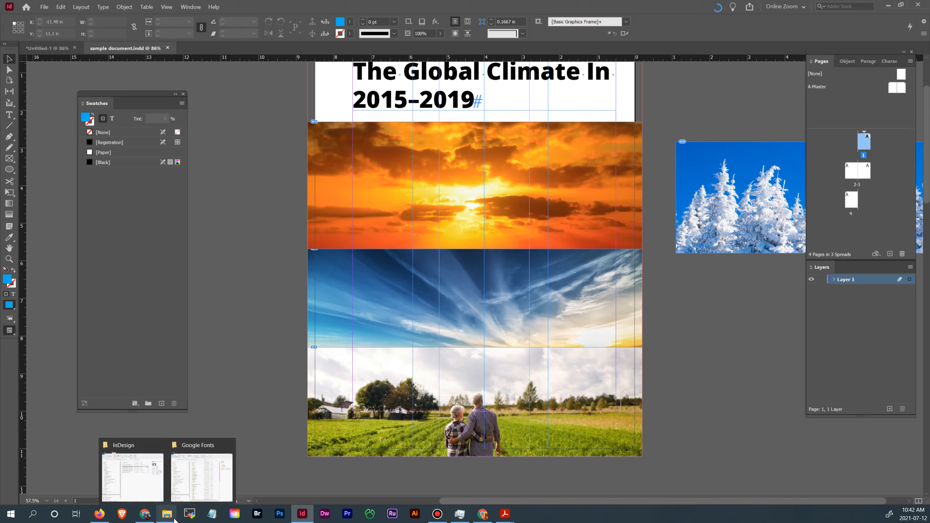
mouse_move(203, 484)
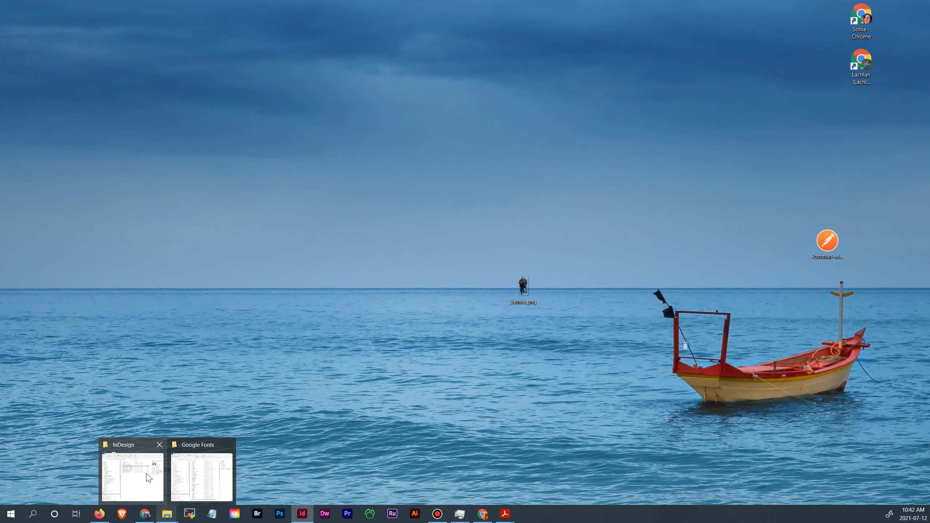
left_click(148, 449)
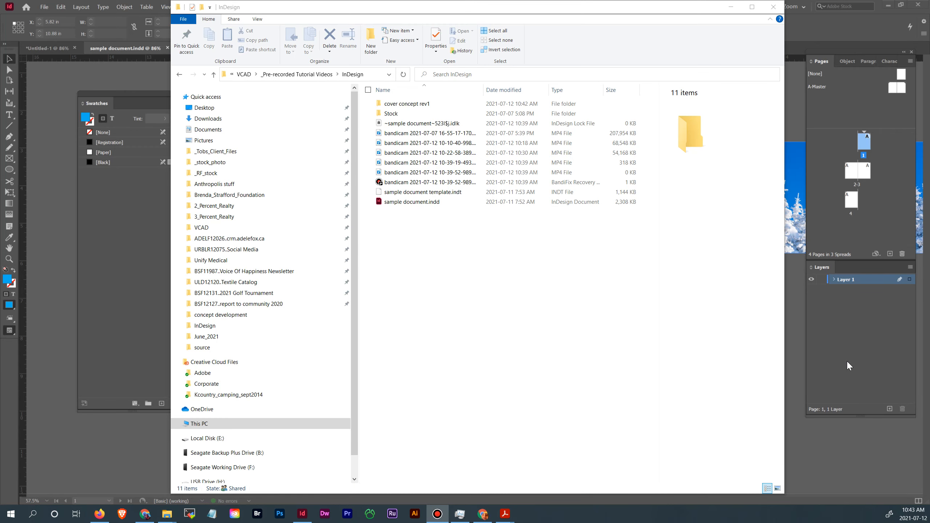
double_click(400, 106)
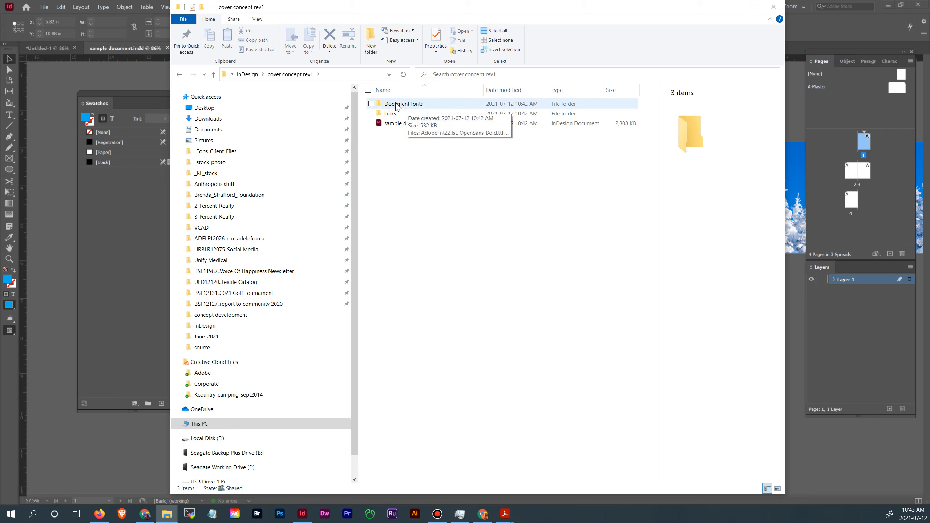
- Inspect the packaged Document fonts and Links folders and the copied sample document.indd file
double_click(408, 104)
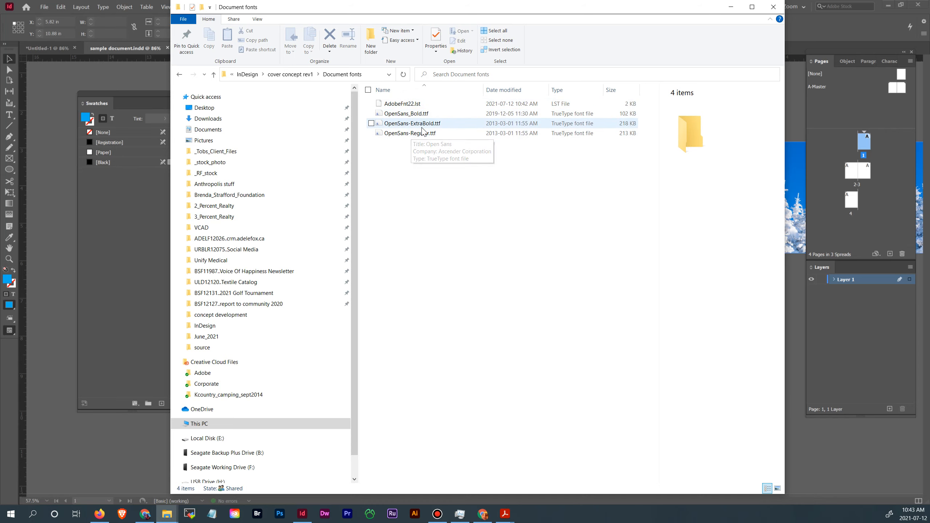
left_click(305, 75)
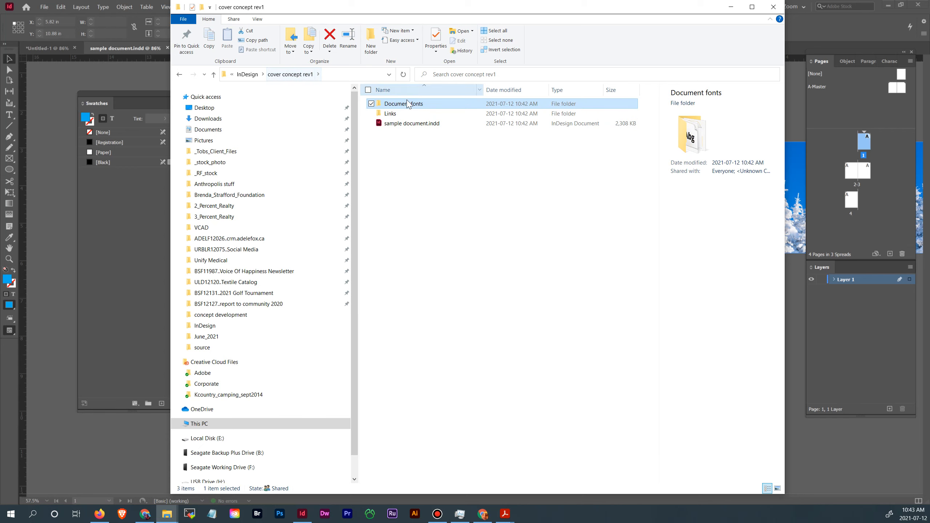
double_click(389, 114)
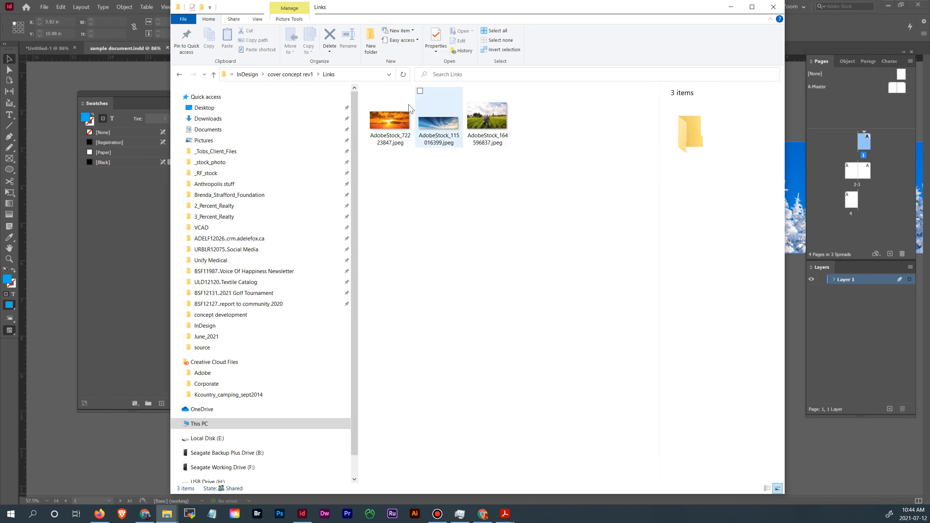
left_click(304, 76)
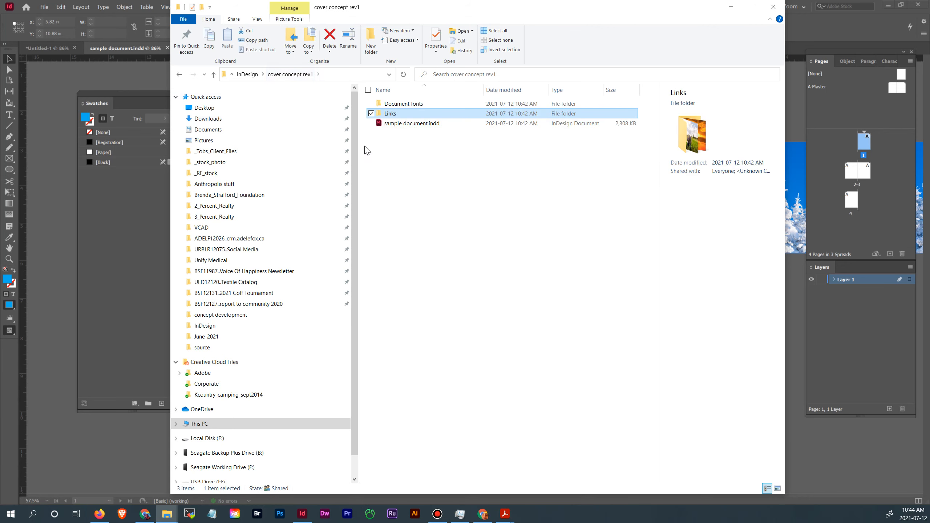
left_click(403, 125)
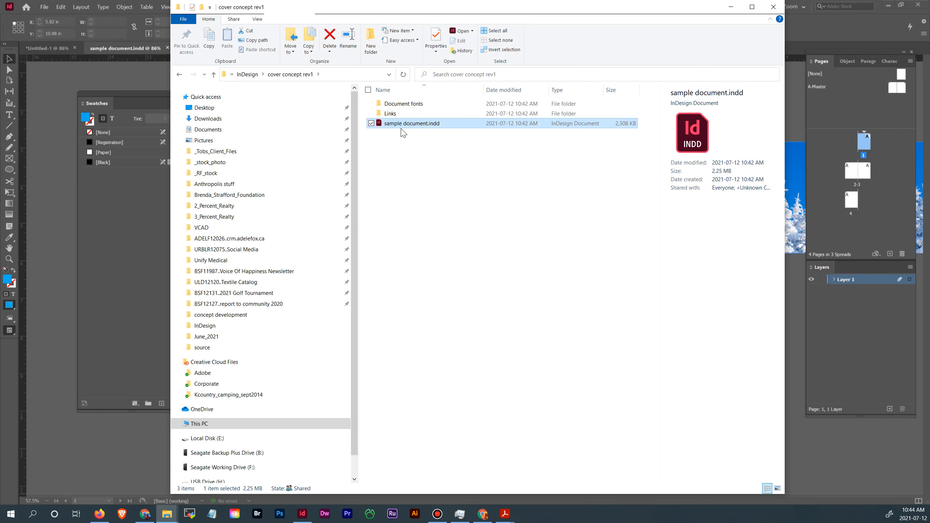
left_click(247, 74)
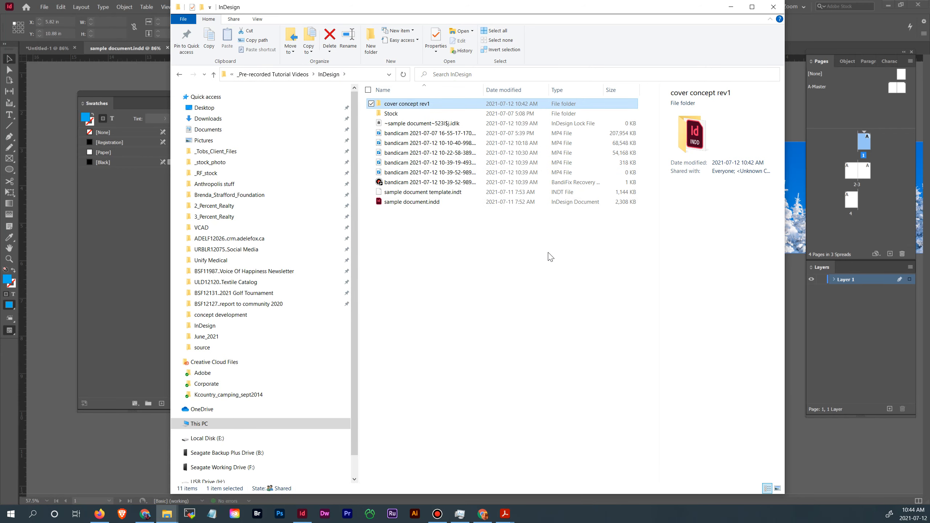
left_click(445, 312)
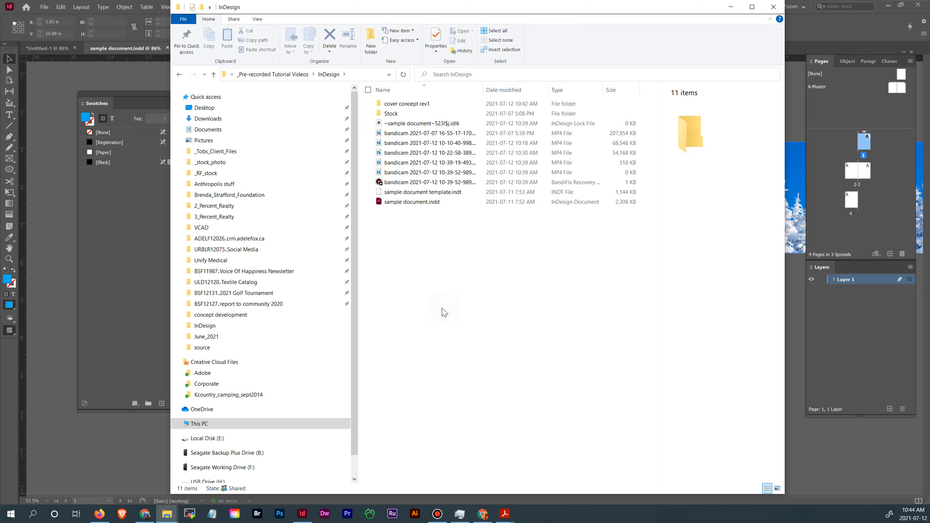
left_click(403, 104)
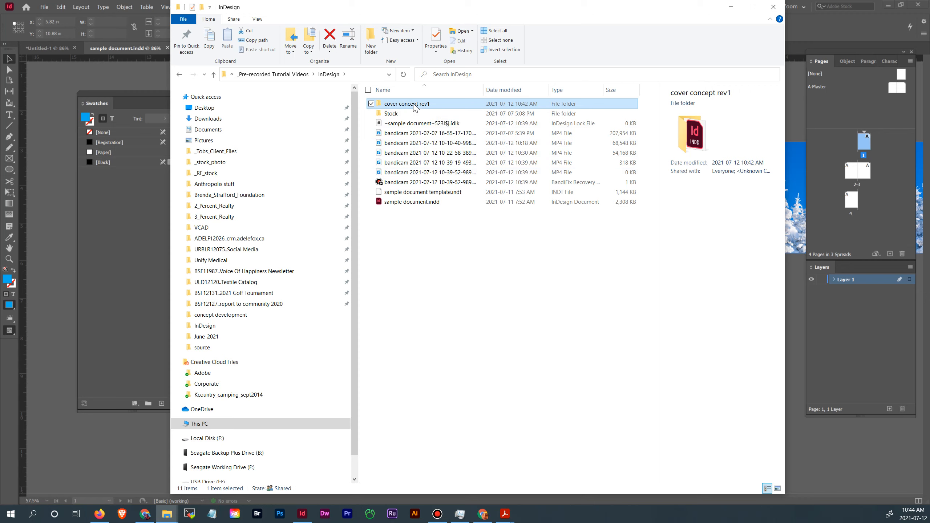
mouse_move(414, 104)
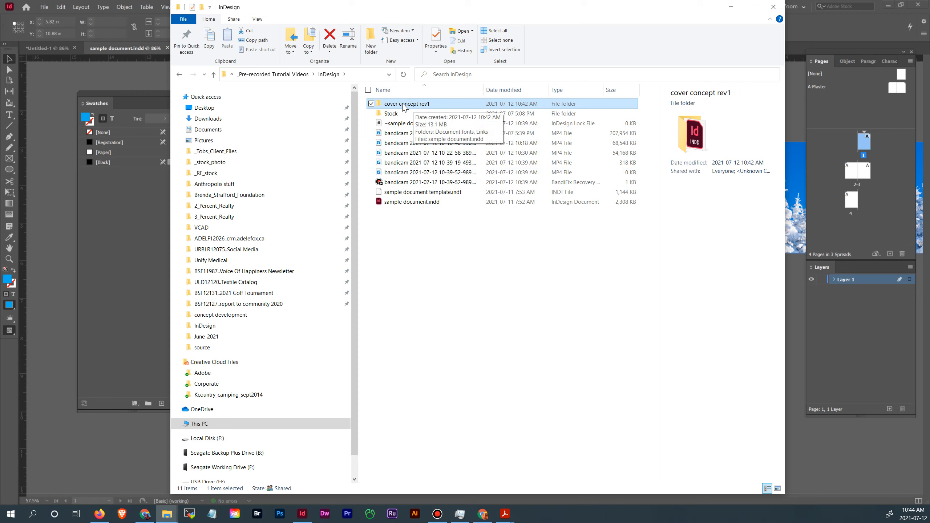
mouse_move(453, 112)
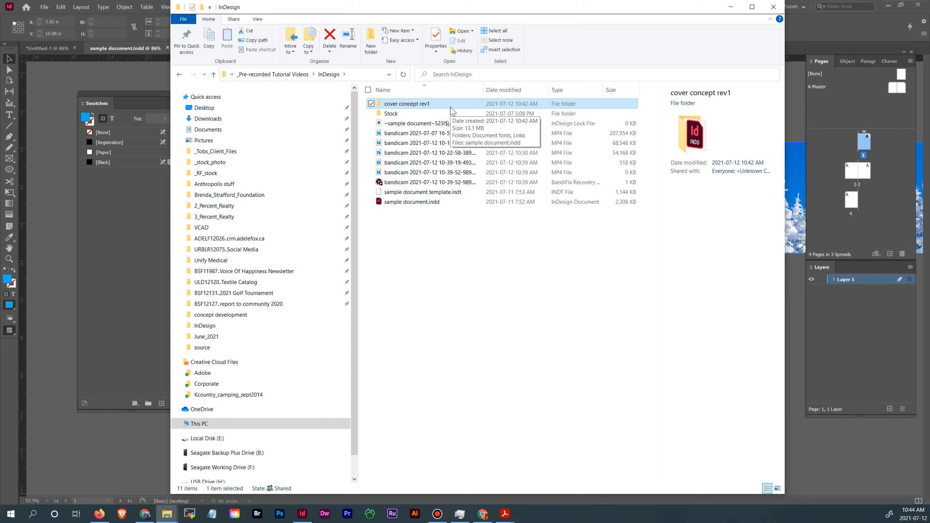
right_click(416, 105)
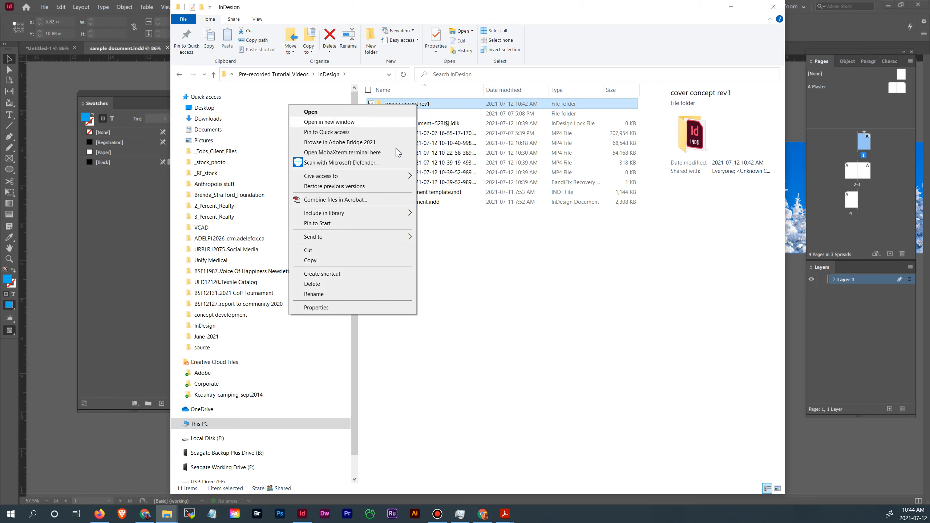
mouse_move(401, 237)
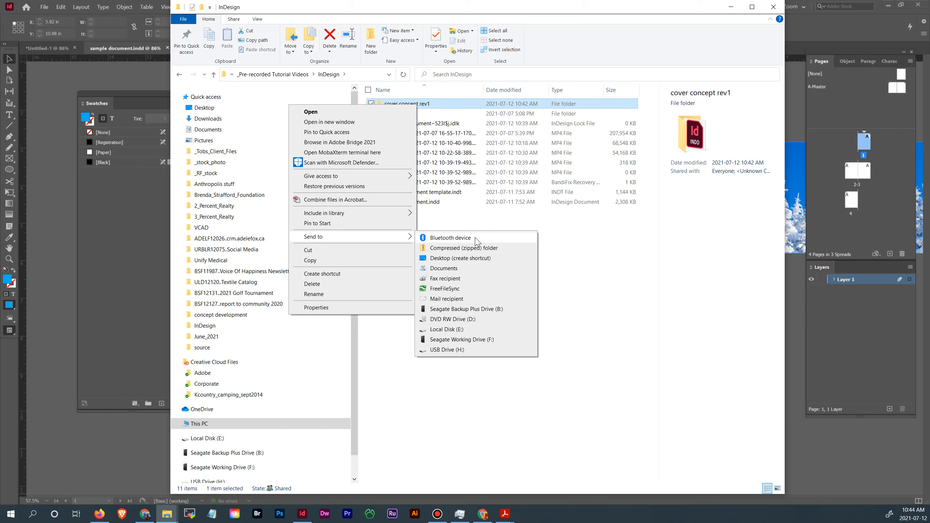
left_click(533, 230)
- Compress Document fonts, Links and sample document.indd inside the cover concept rev1 folder into a zip file named "cover concept rev1"
double_click(405, 105)
left_click_drag(451, 153, 383, 99)
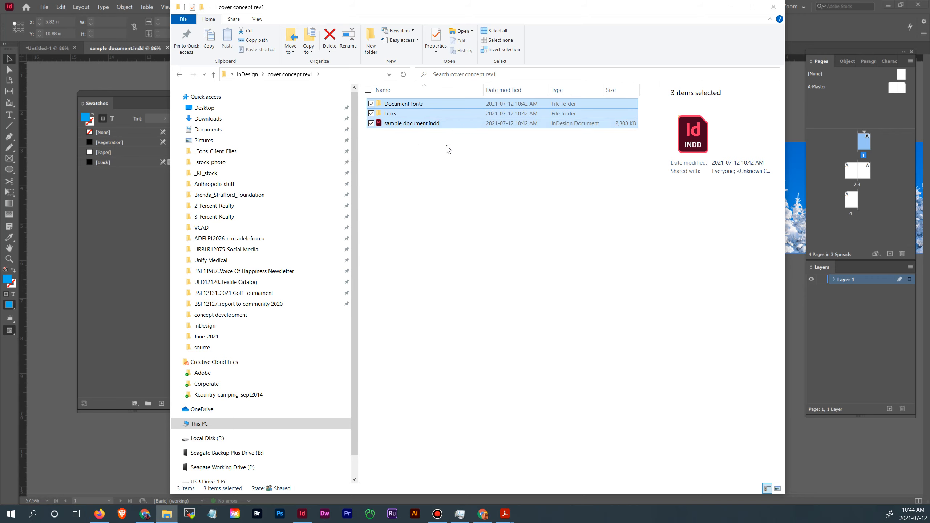
right_click(409, 103)
mouse_move(381, 182)
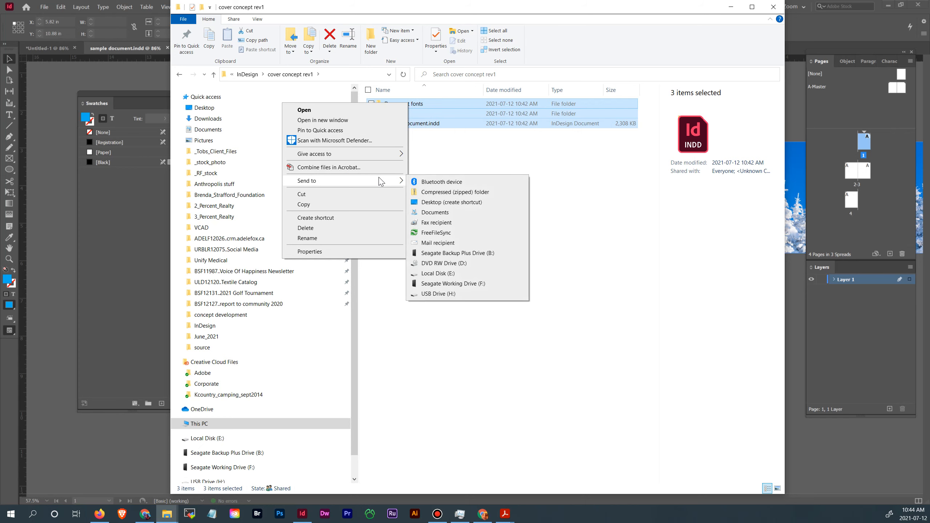
left_click(476, 192)
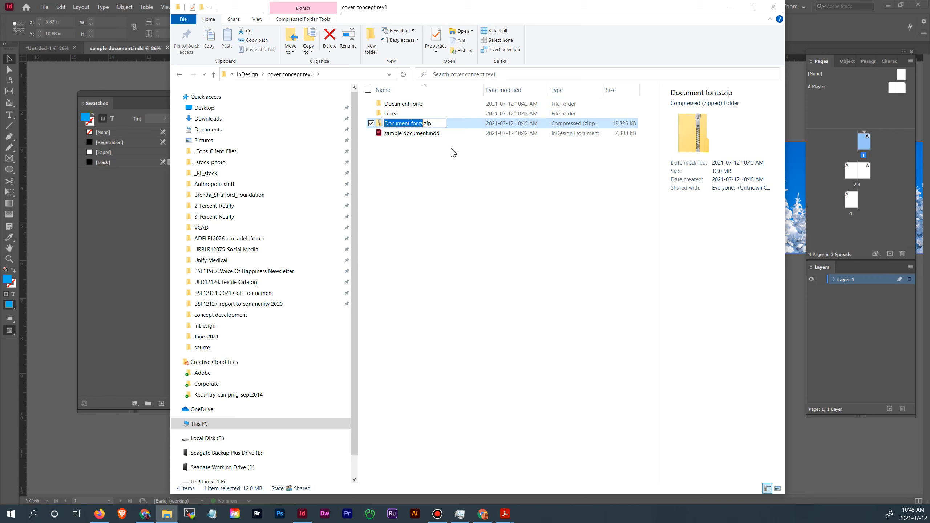
type("cove")
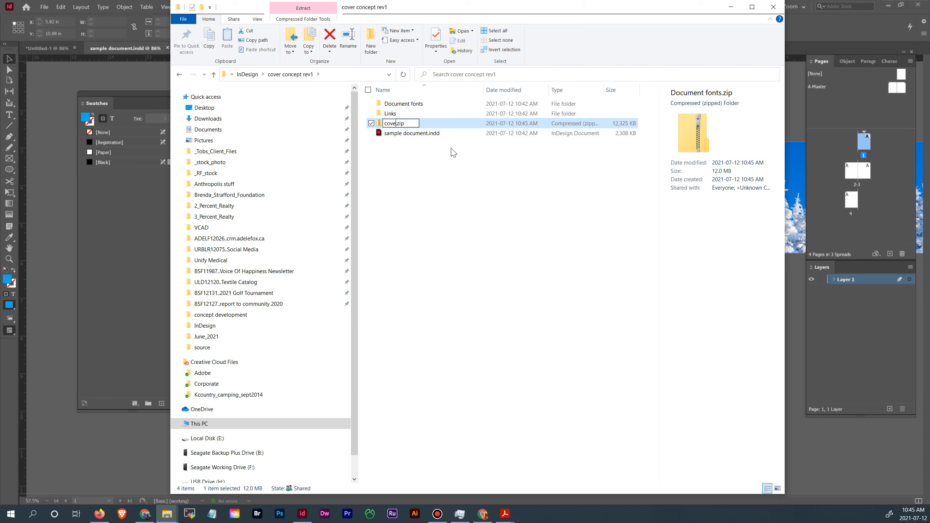
type("r concept rev1")
left_click(441, 181)
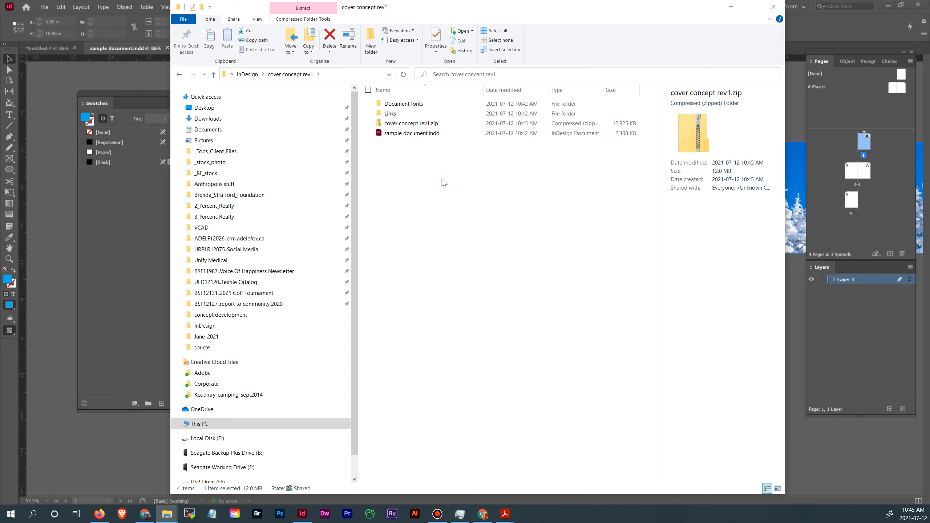
- Delete the uncompressed Document fonts and Links folders and sample document.indd, keeping only the zip file
left_click(395, 135)
left_click(402, 114, "ctrl")
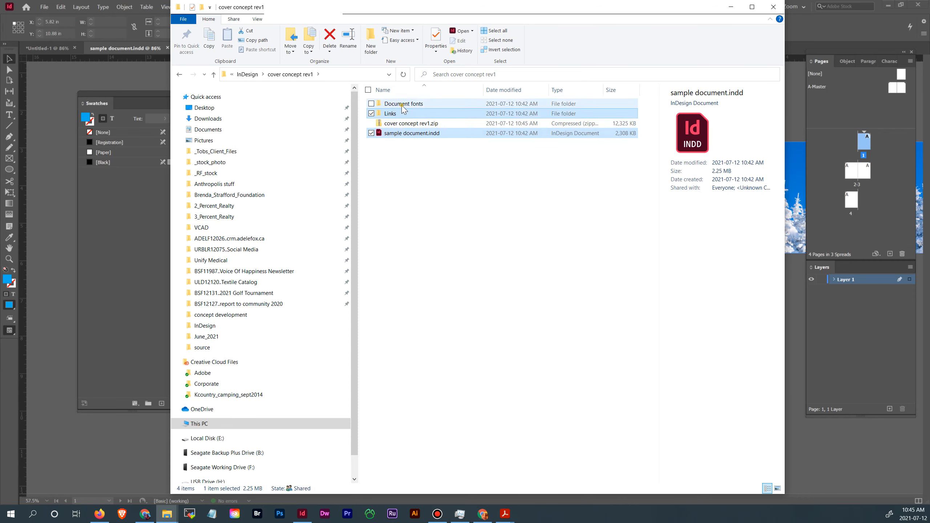
left_click(403, 106, "ctrl")
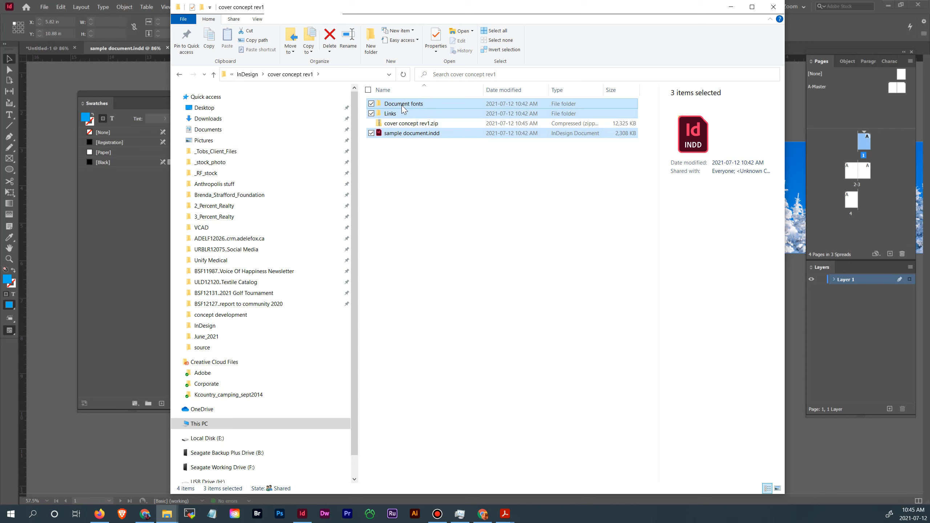
key("Delete")
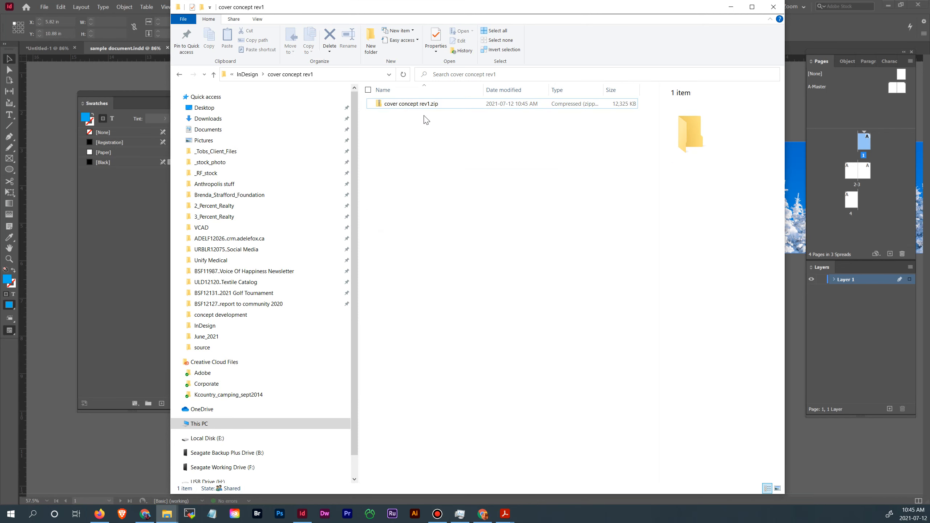
- Select cover concept rev1.zip, then switch to Chrome and show Google Drive's concept Development folder under Assignment 1: Magazine Re-Design
left_click(418, 105)
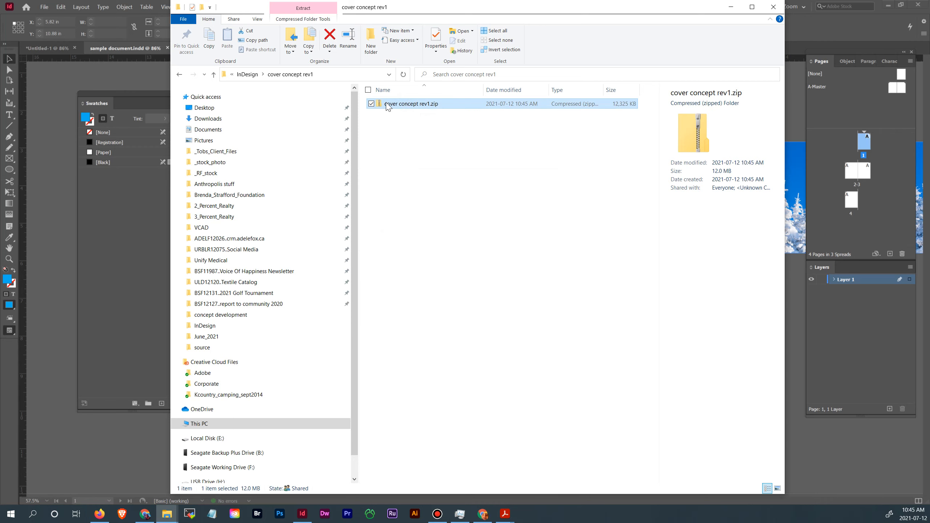
left_click_drag(502, 9, 533, 30)
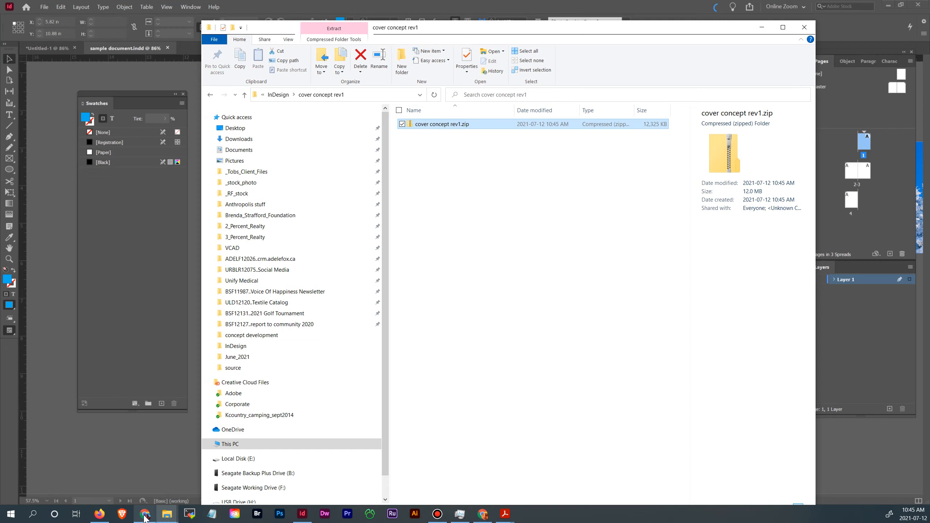
mouse_move(145, 516)
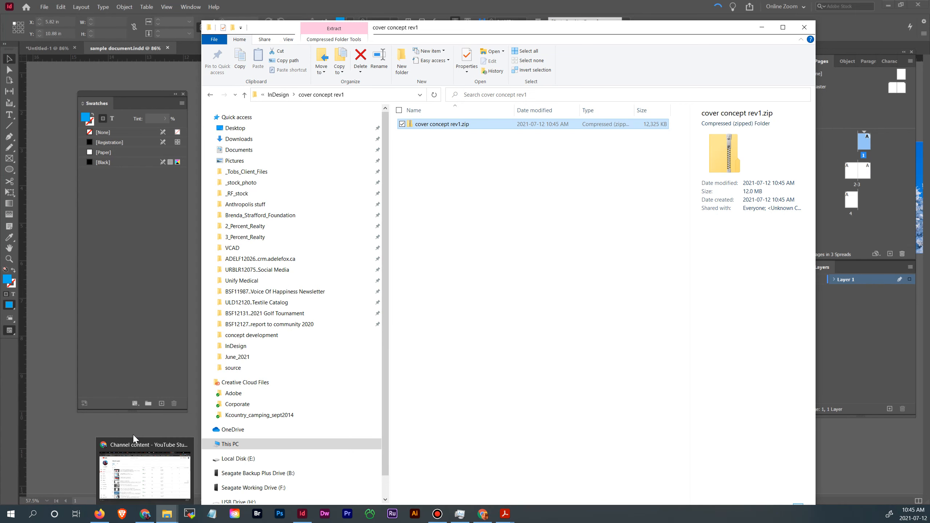
left_click(134, 440)
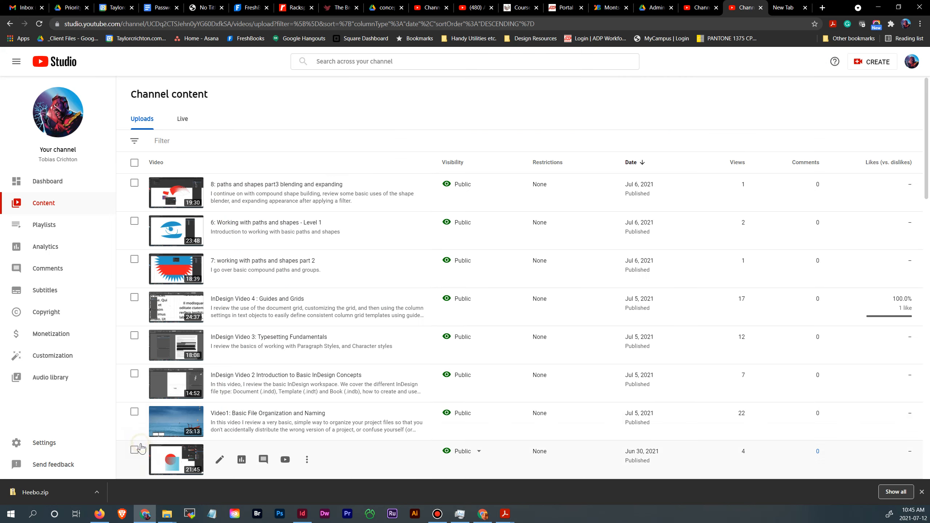
left_click(382, 4)
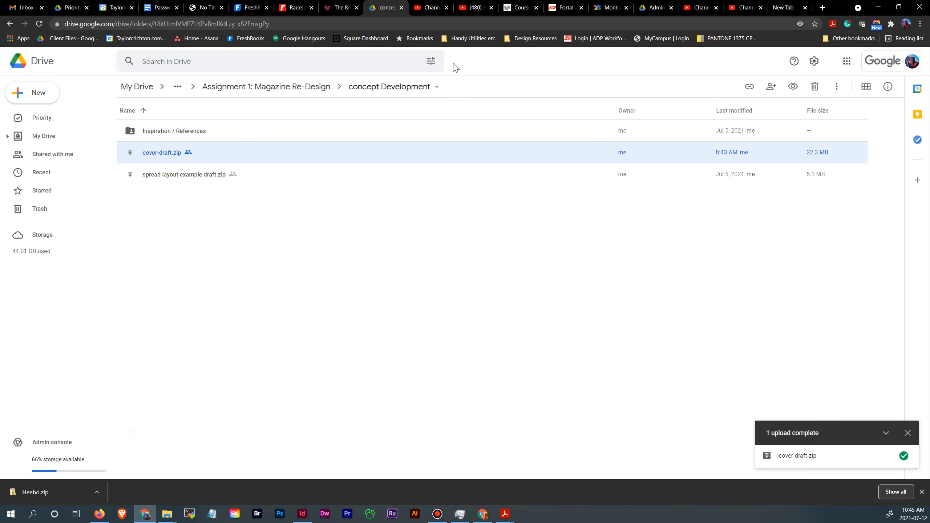
left_click(284, 87)
double_click(194, 134)
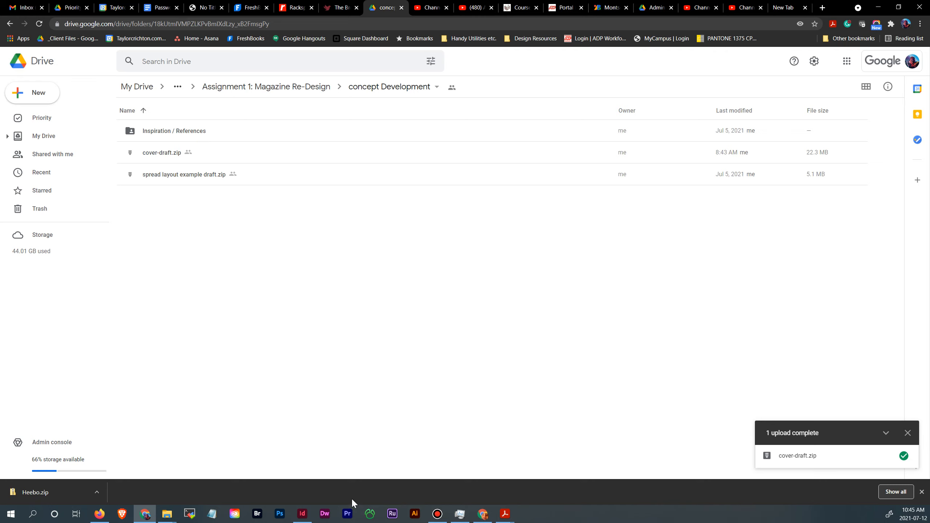
- Upload cover concept rev1.zip from the File Explorer window into Google Drive's concept Development folder
mouse_move(167, 513)
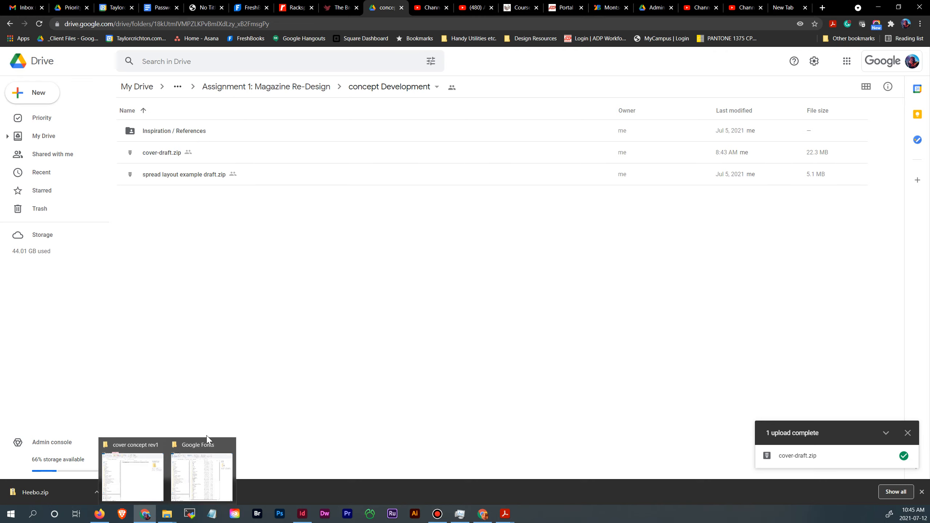
left_click(129, 443)
left_click_drag(419, 129, 170, 241)
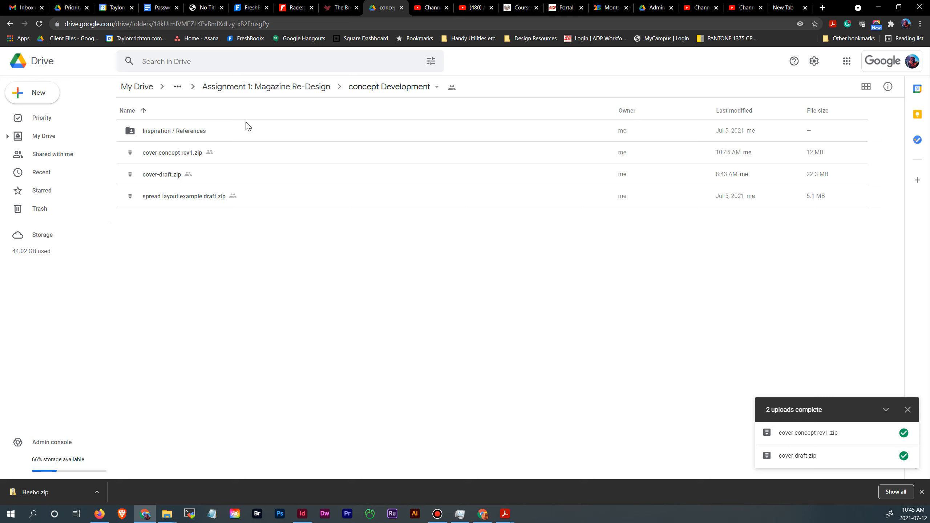
- Set cover concept rev1.zip's link sharing to Viewer for anyone with the link and copy the link
right_click(177, 156)
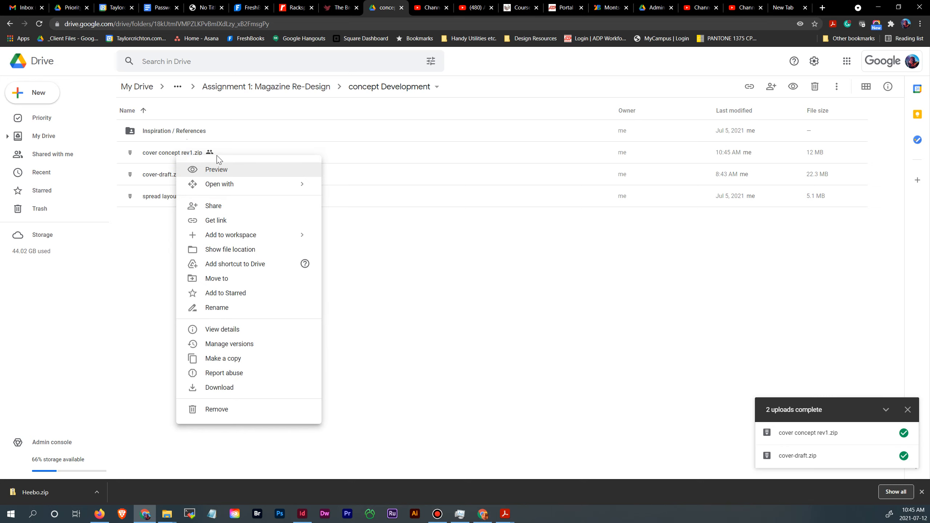
left_click(238, 224)
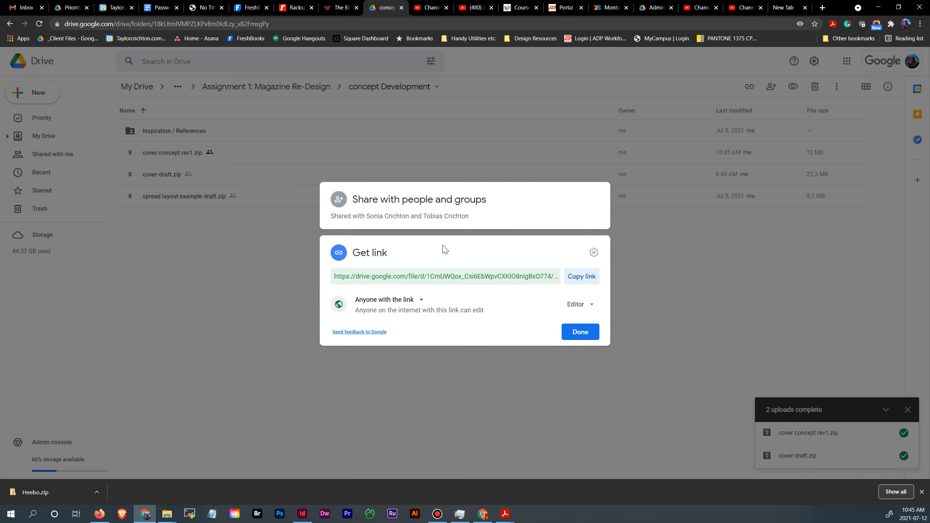
left_click(585, 306)
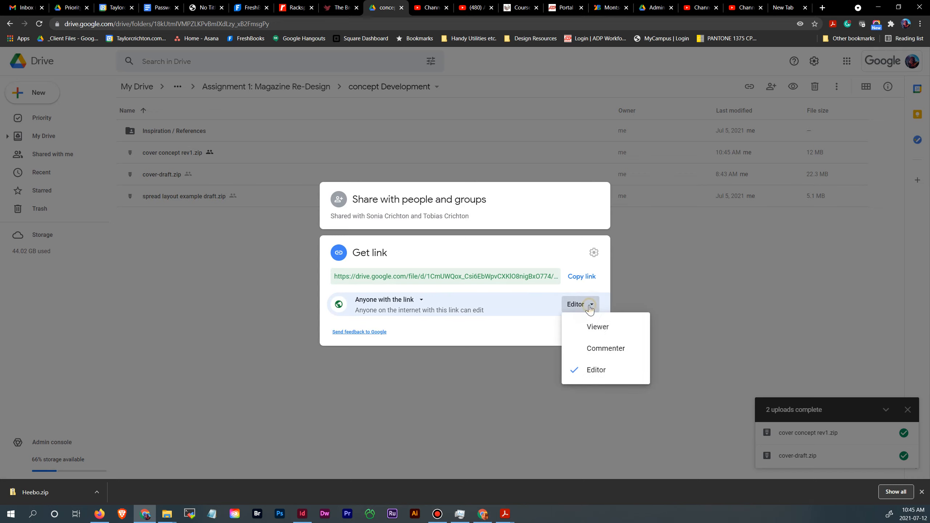
left_click(601, 334)
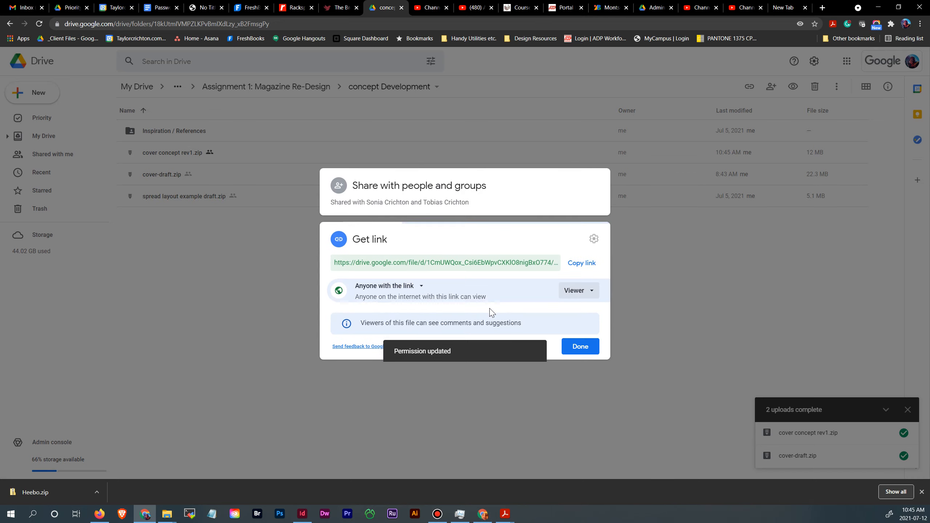
left_click(578, 262)
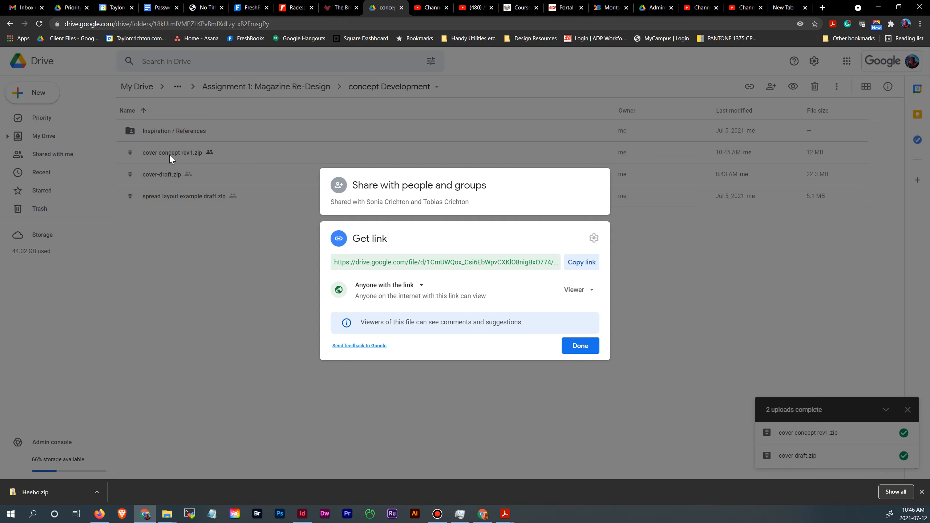
left_click(582, 346)
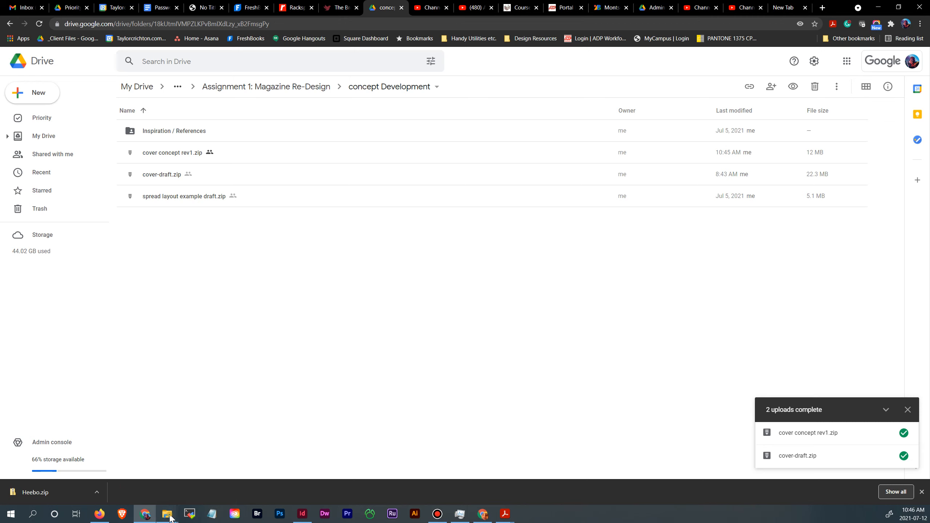
- Switch to File Explorer and delete the local cover concept rev1.zip from the cover concept rev1 folder
mouse_move(169, 516)
left_click(137, 464)
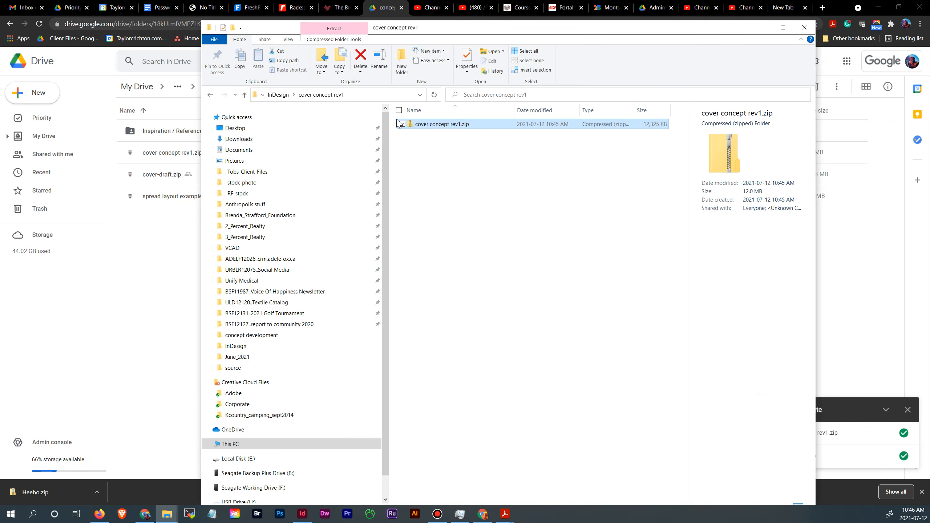
left_click(484, 190)
left_click(415, 126)
key("Delete")
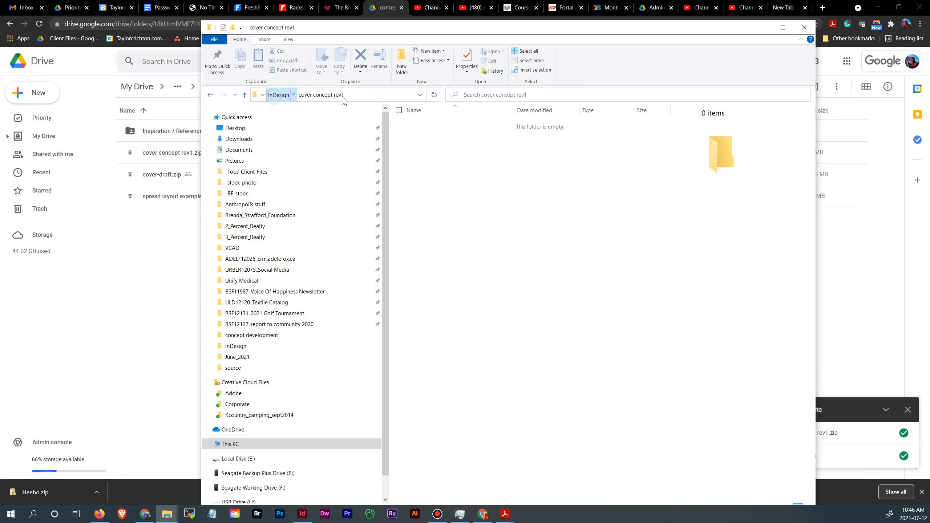
- Return to the InDesign folder and delete the empty cover concept rev1 folder
left_click(278, 95)
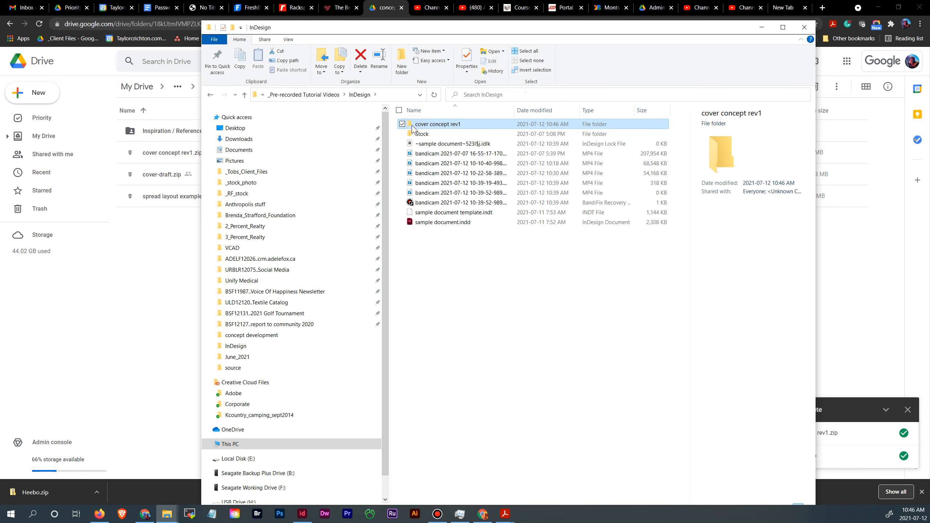
key("Delete")
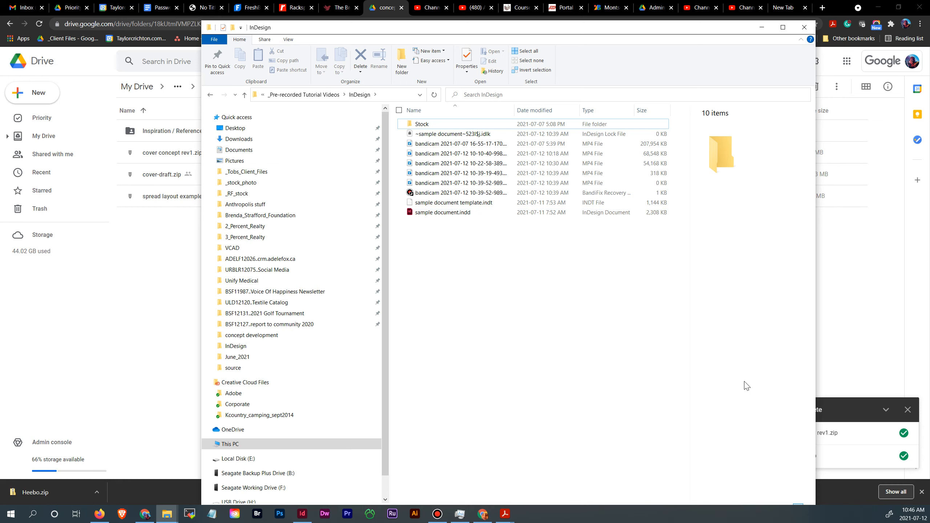
left_click_drag(676, 31, 734, 11)
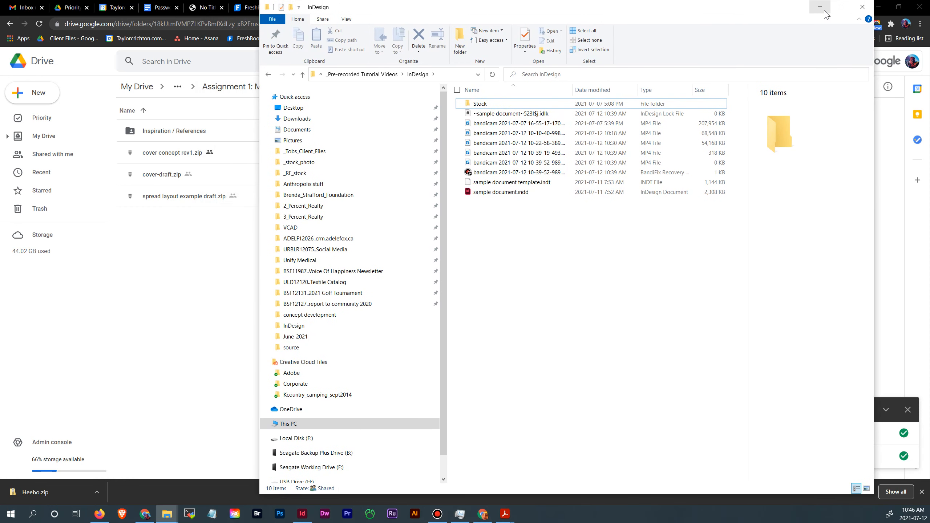